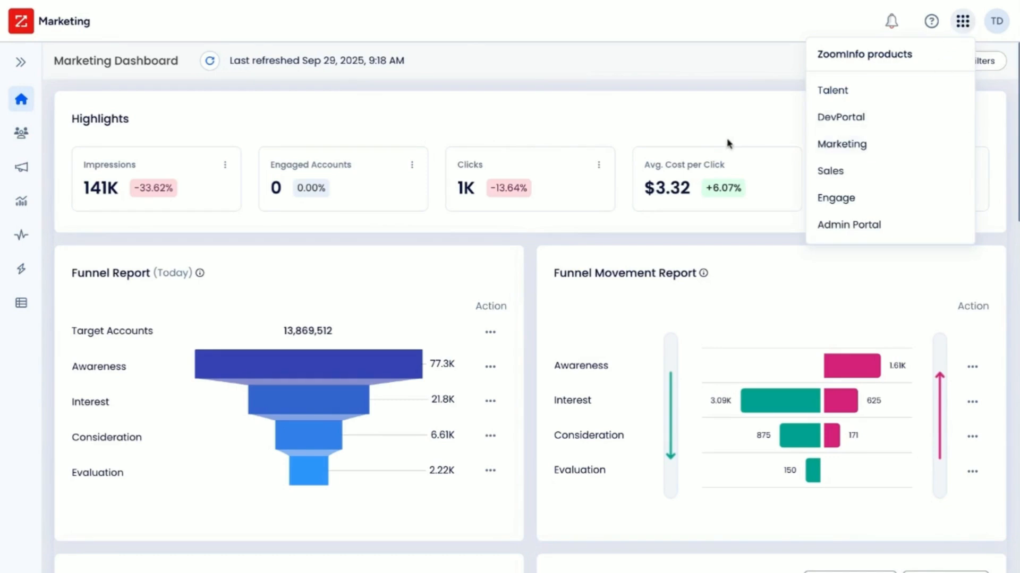
- Open the Audiences page, start a new audience and choose List Upload from the audience types
click(555, 124)
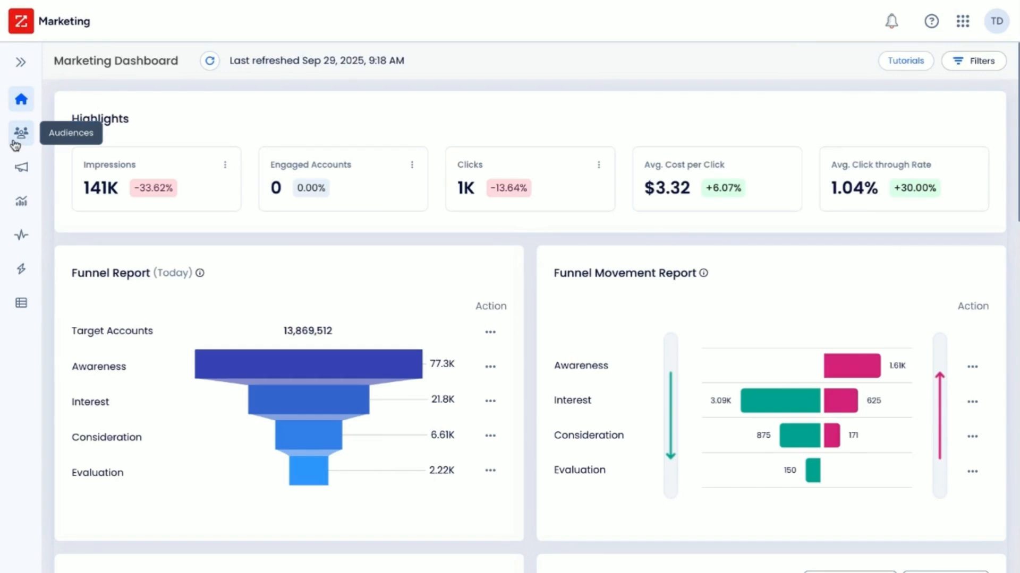
click(21, 63)
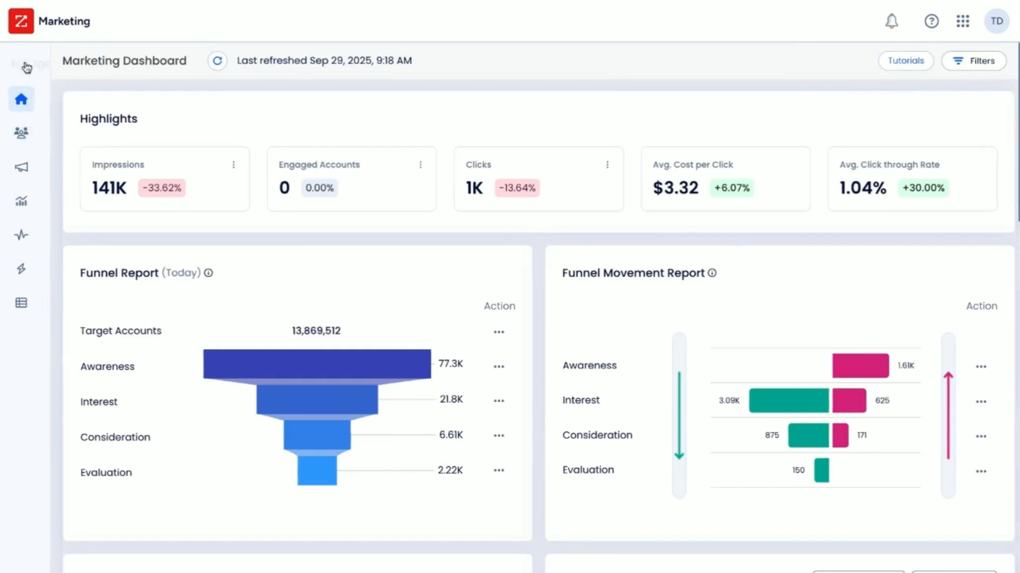
click(62, 134)
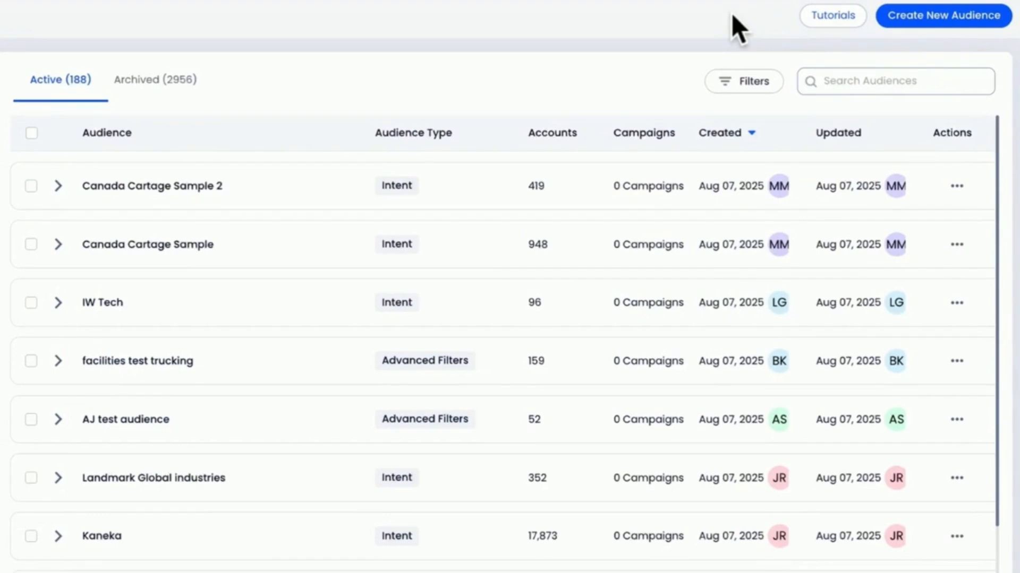
click(924, 25)
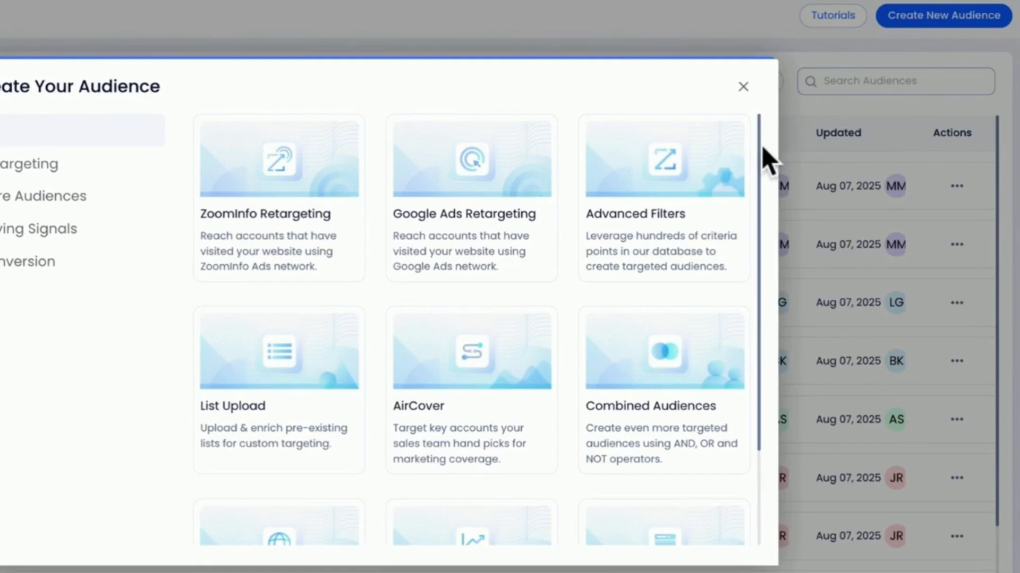
scroll(762, 145, down, 2)
scroll(767, 212, up, 2)
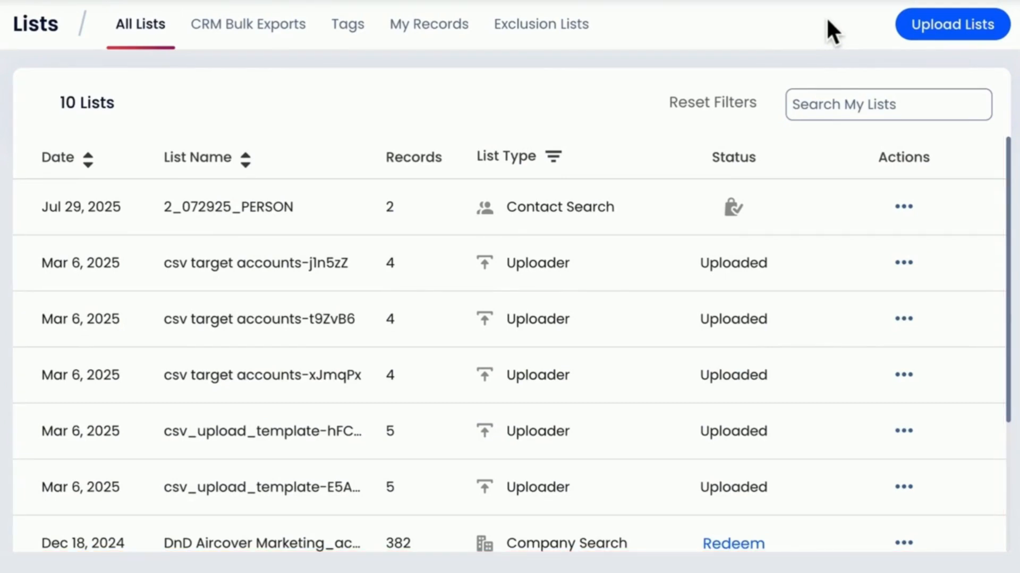
- Start a list upload with Accounts as the list kind and Audience List as its purpose, and proceed to the input stage
click(929, 40)
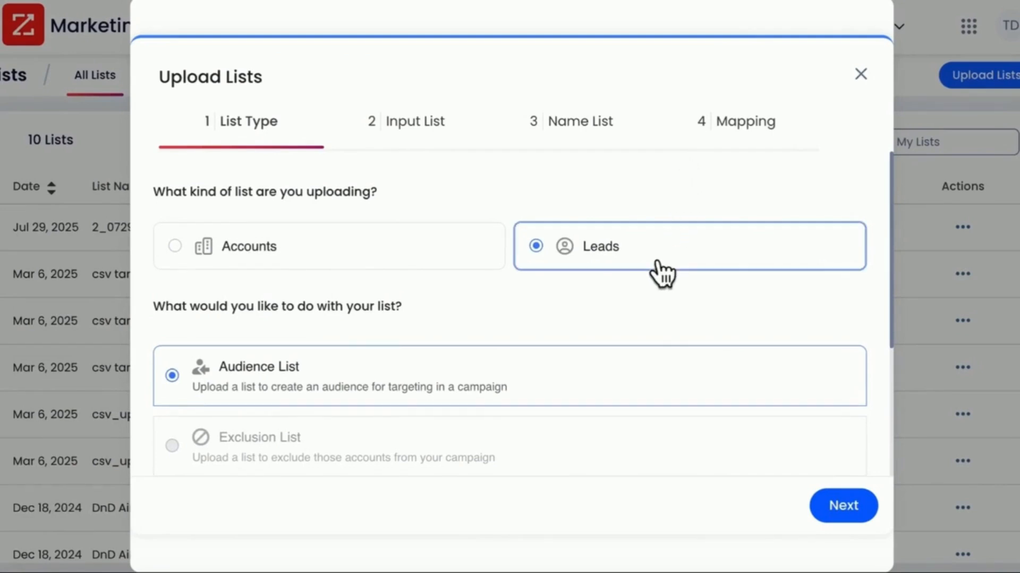
click(396, 255)
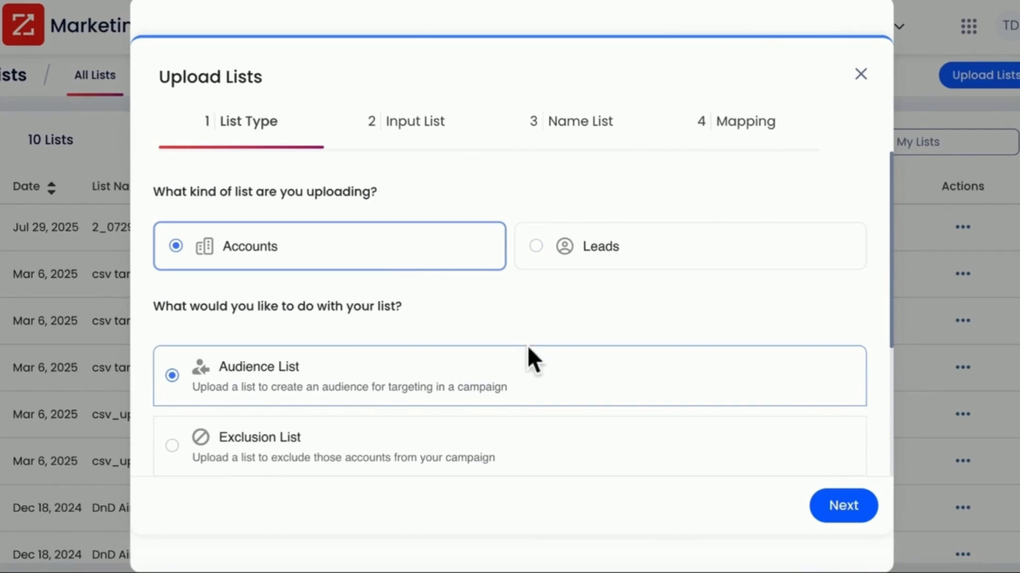
click(550, 379)
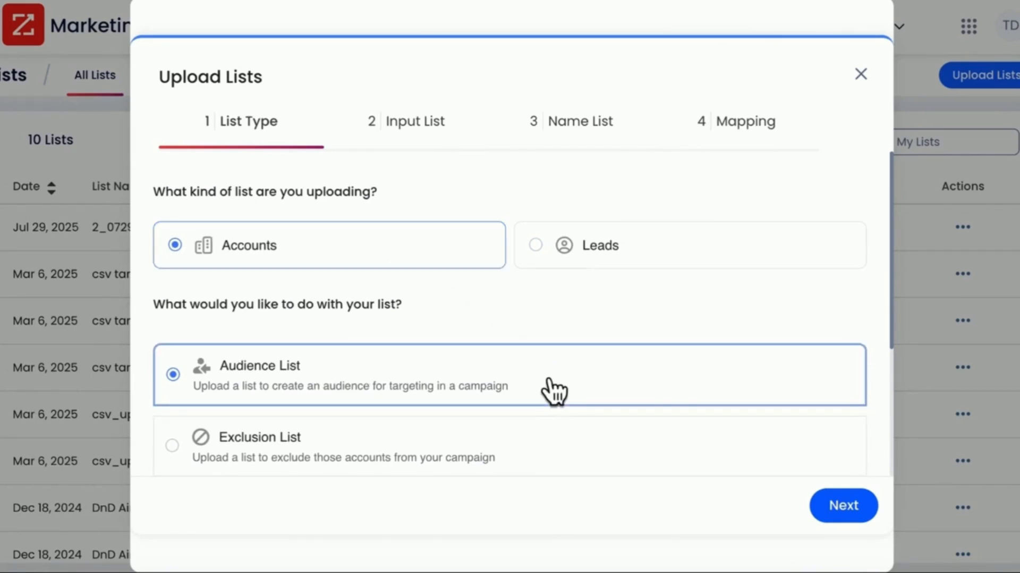
click(849, 510)
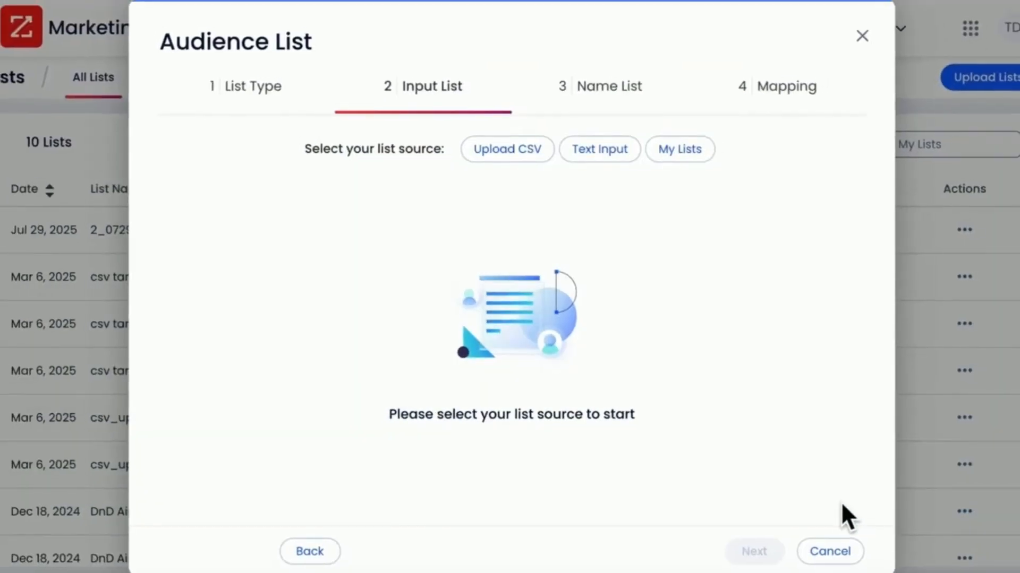
- Look at the My Lists and Text Input options for the list source
click(689, 160)
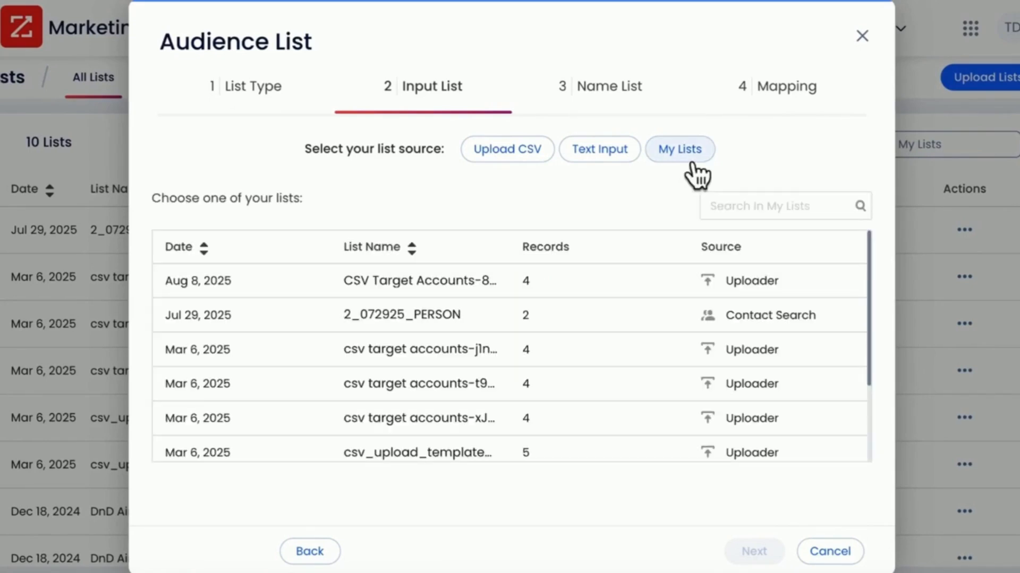
click(621, 160)
click(559, 290)
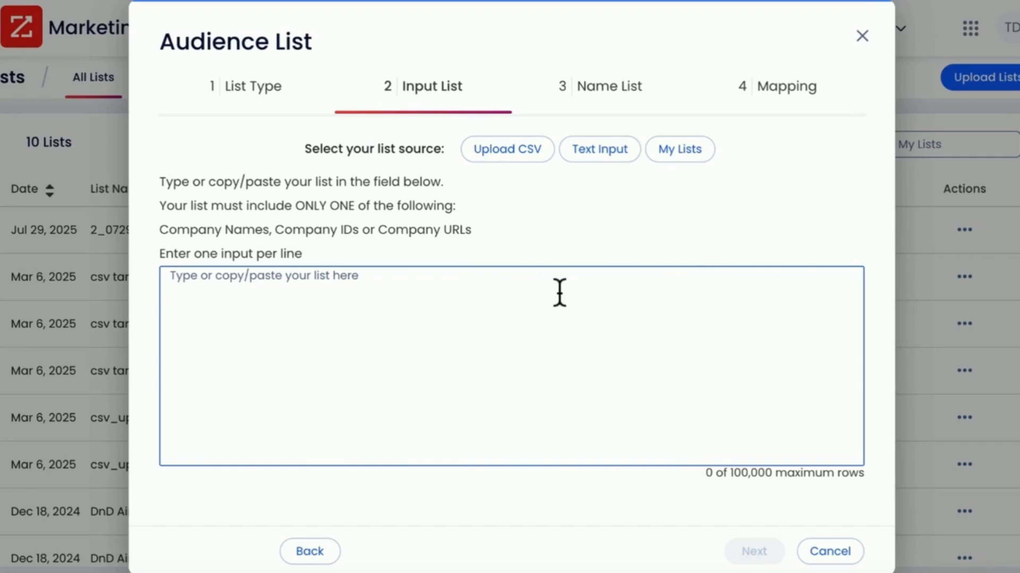
- Upload CSV Target Accounts.csv as the list source, keeping the name CSV Target Accounts and an empty description, and continue to field mapping
click(541, 156)
click(509, 127)
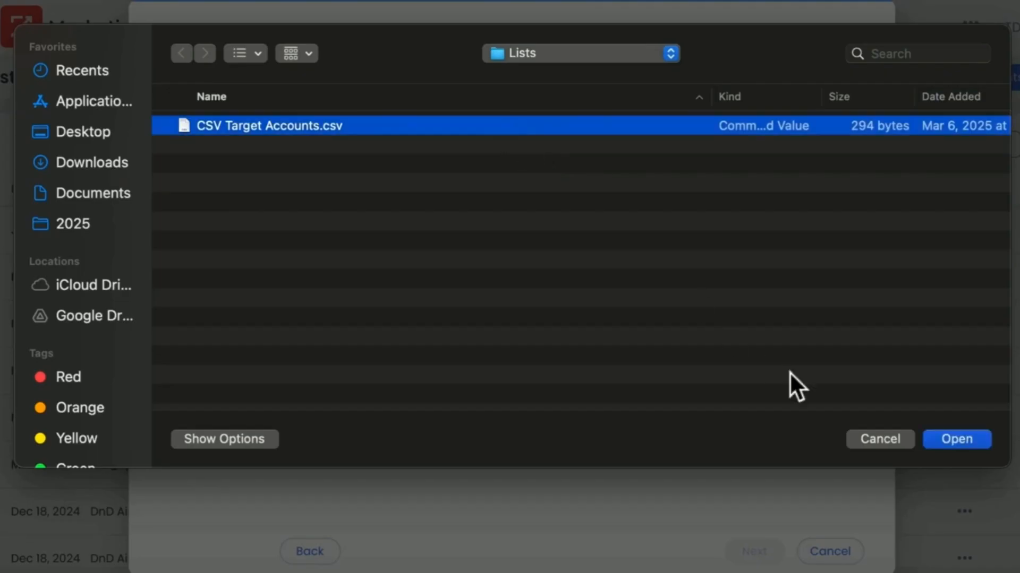
click(881, 414)
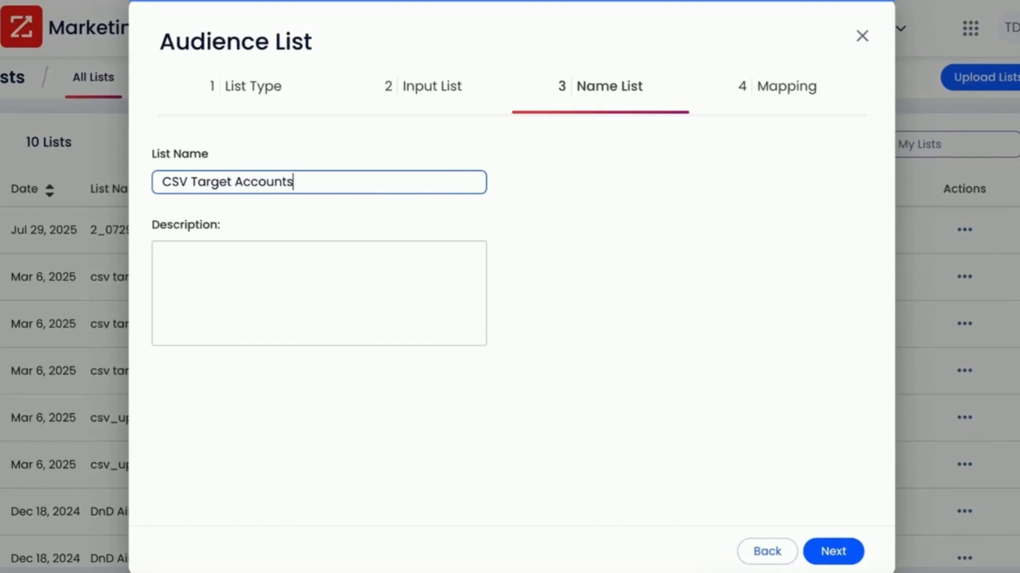
click(404, 263)
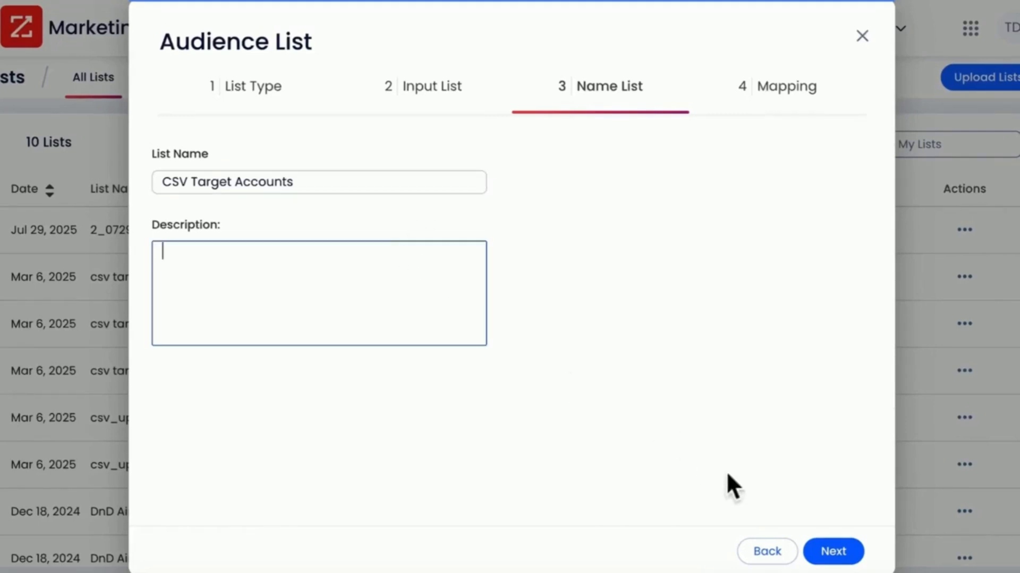
click(855, 564)
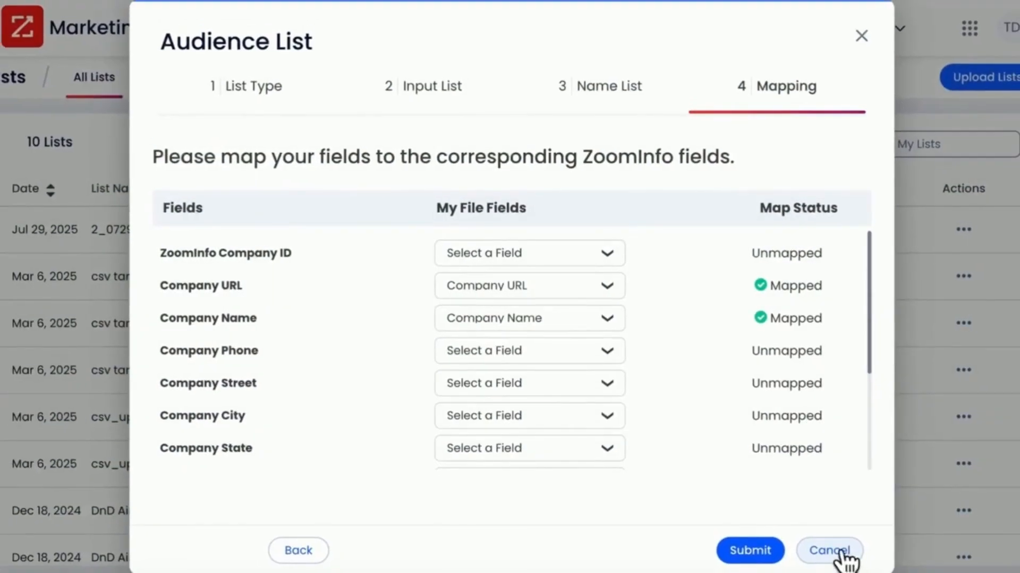
- Map the ZoomInfo Company ID field to the file's ZoomInfo Company ID column and submit the list
click(607, 254)
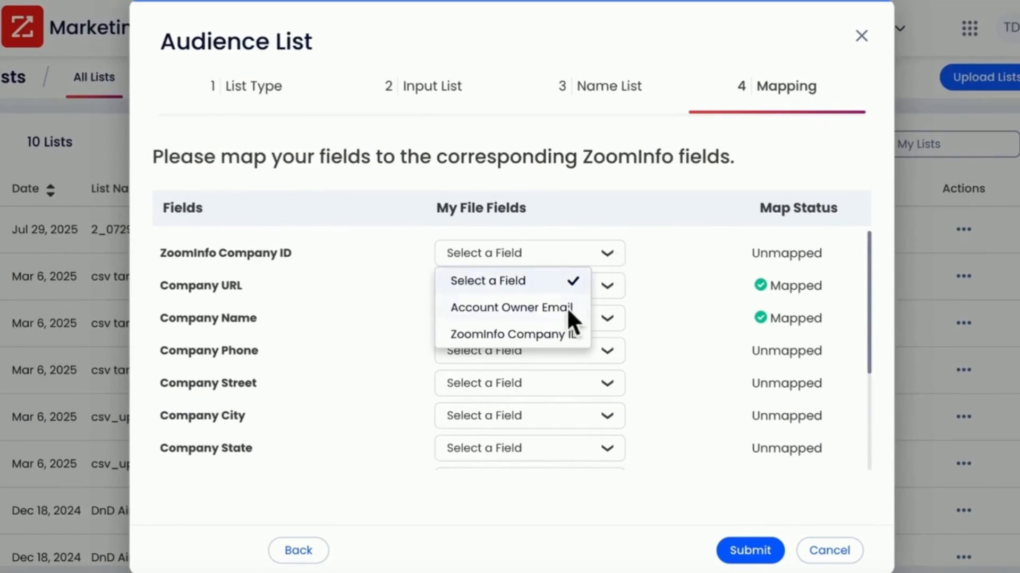
click(559, 331)
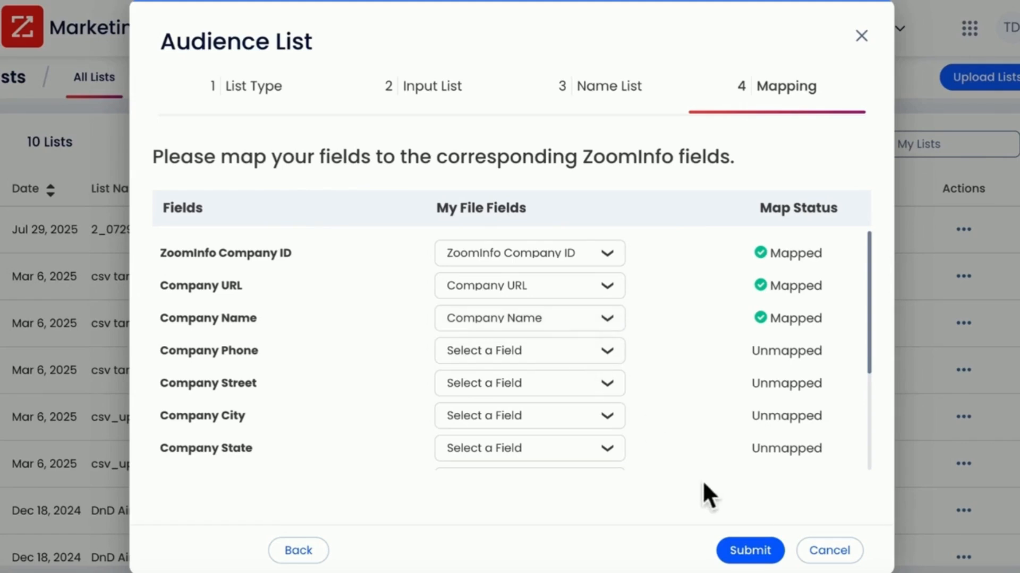
click(749, 552)
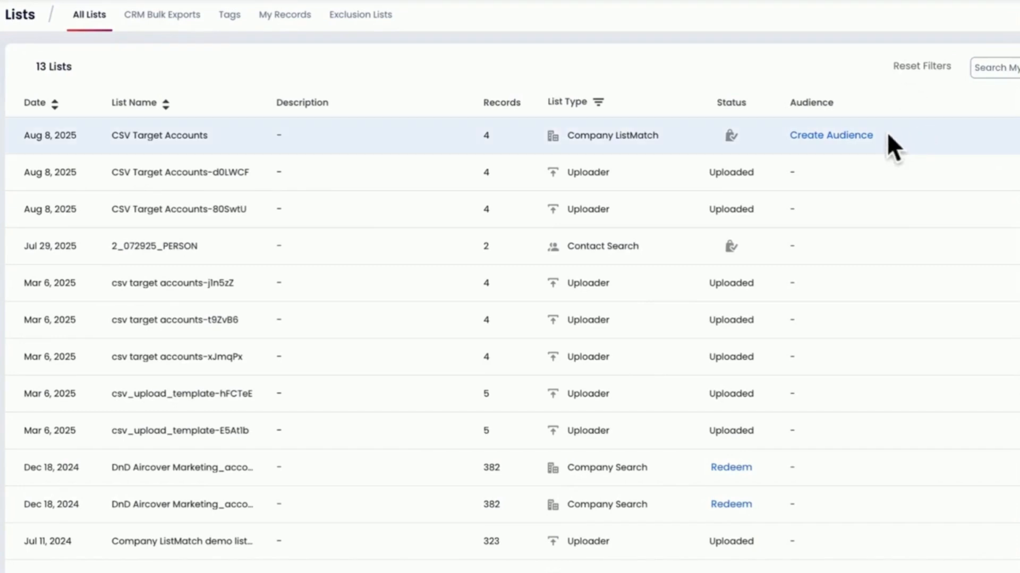
- Create an audience from the CSV Target Accounts list, checking its leads, and save it as "Target Audience"
click(867, 140)
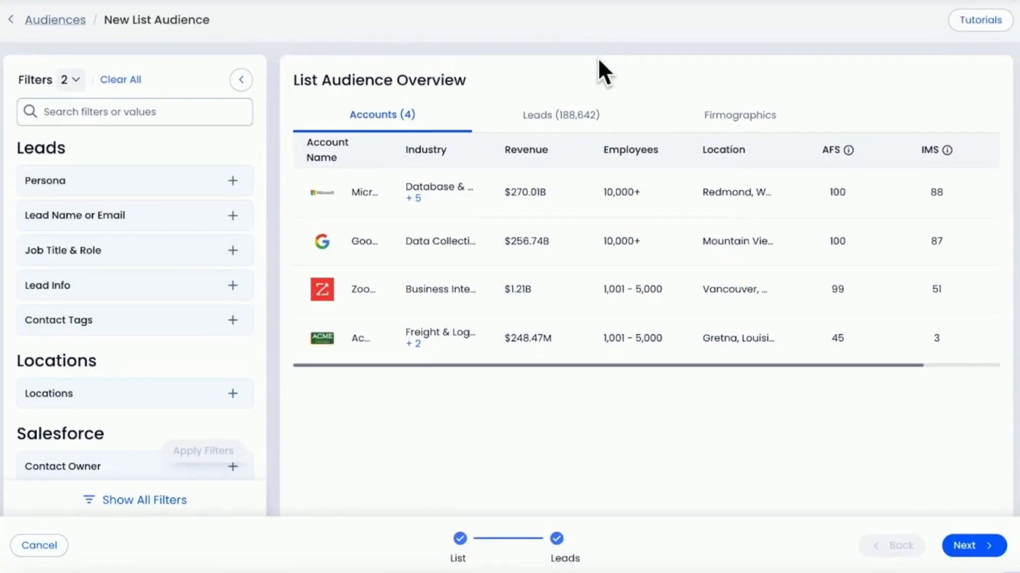
click(589, 118)
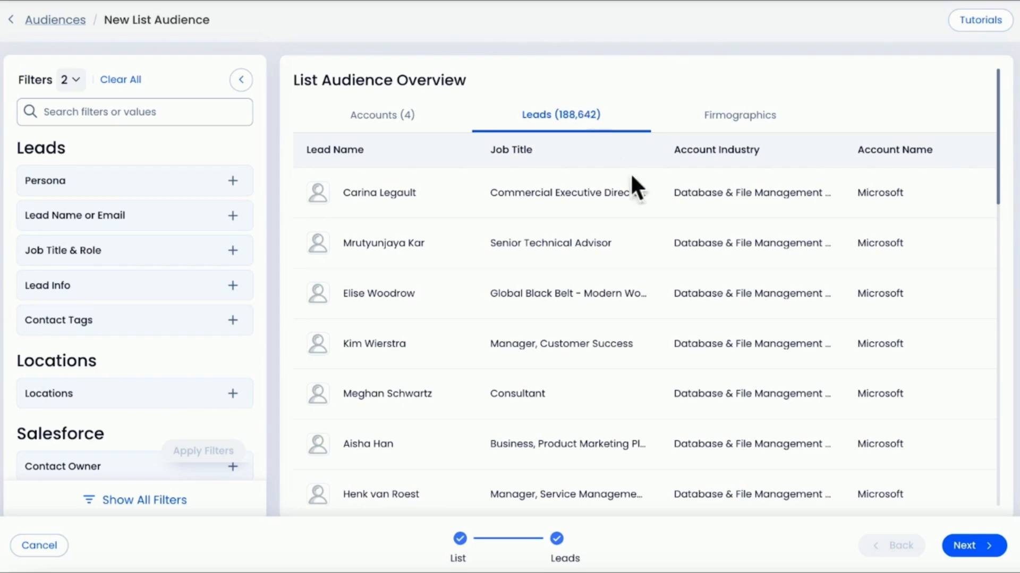
click(1003, 555)
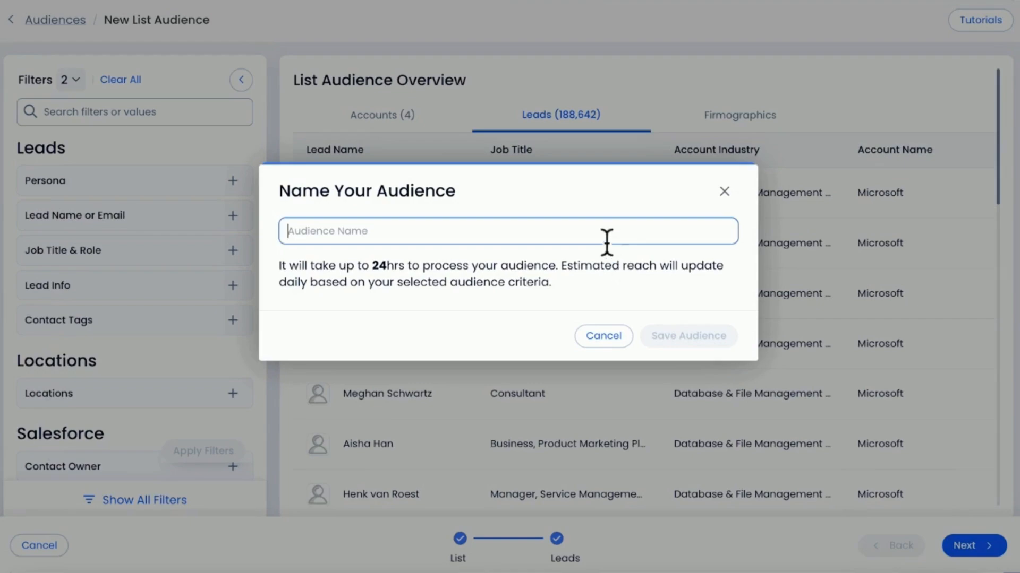
text(Target Audience)
click(688, 338)
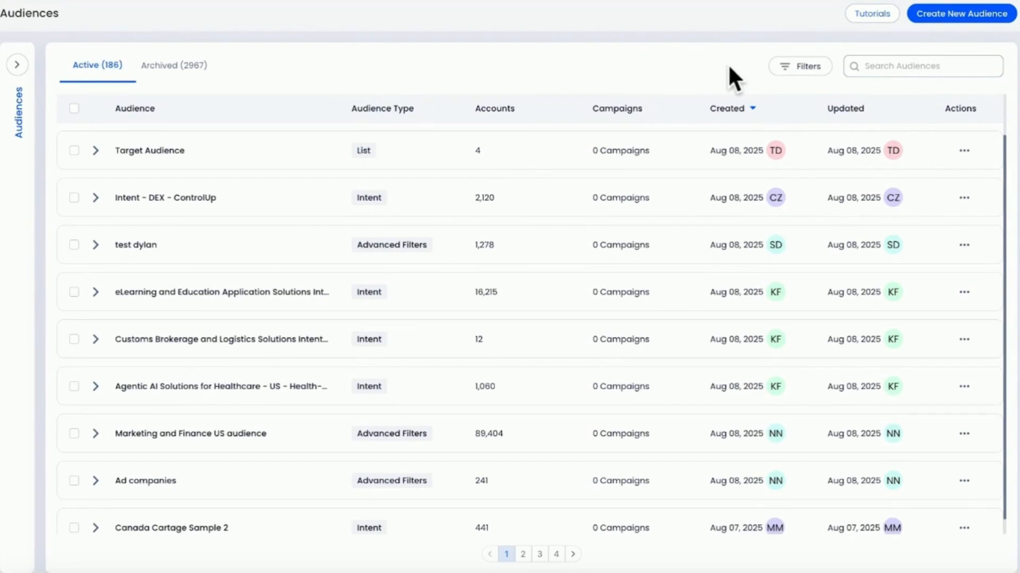
- Review the available actions for Target Audience and examine its accounts, leads, firmographics and campaigns
click(964, 151)
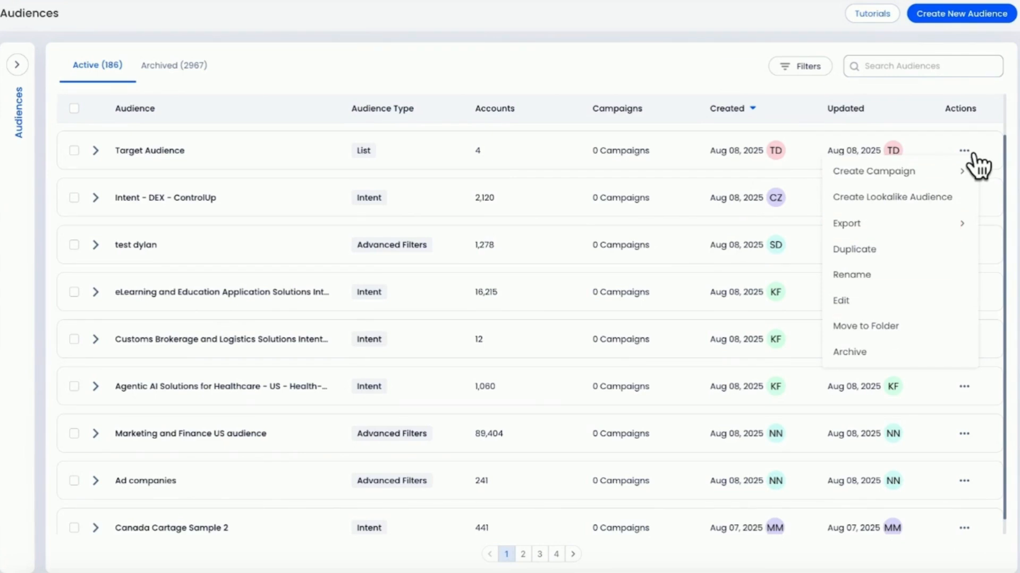
click(973, 155)
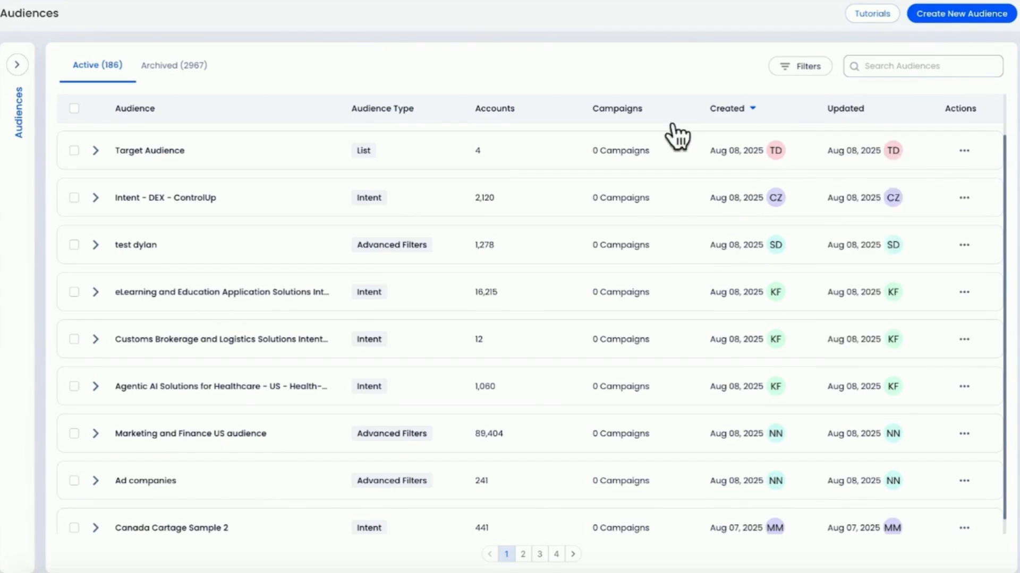
click(110, 165)
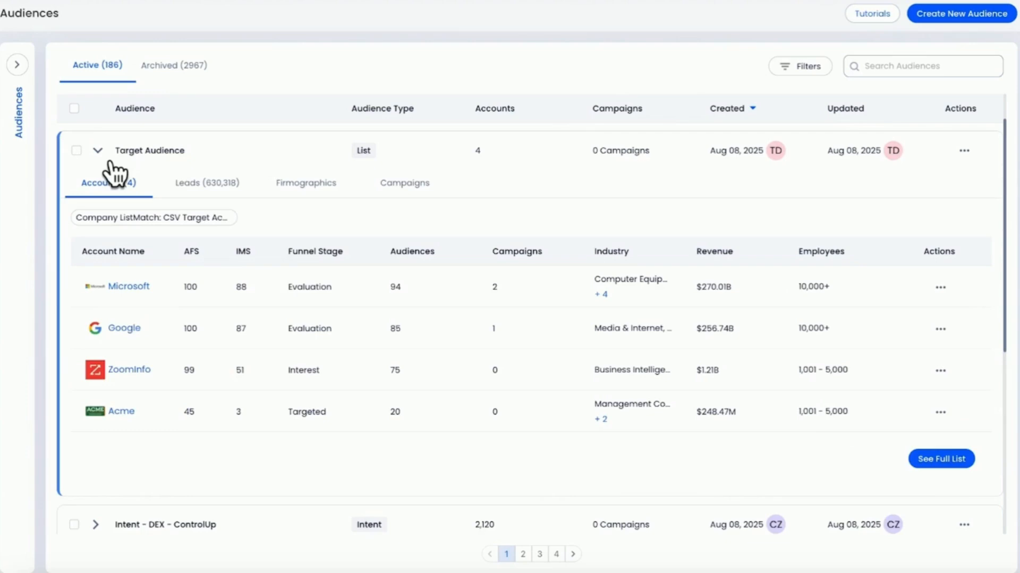
click(205, 189)
click(315, 187)
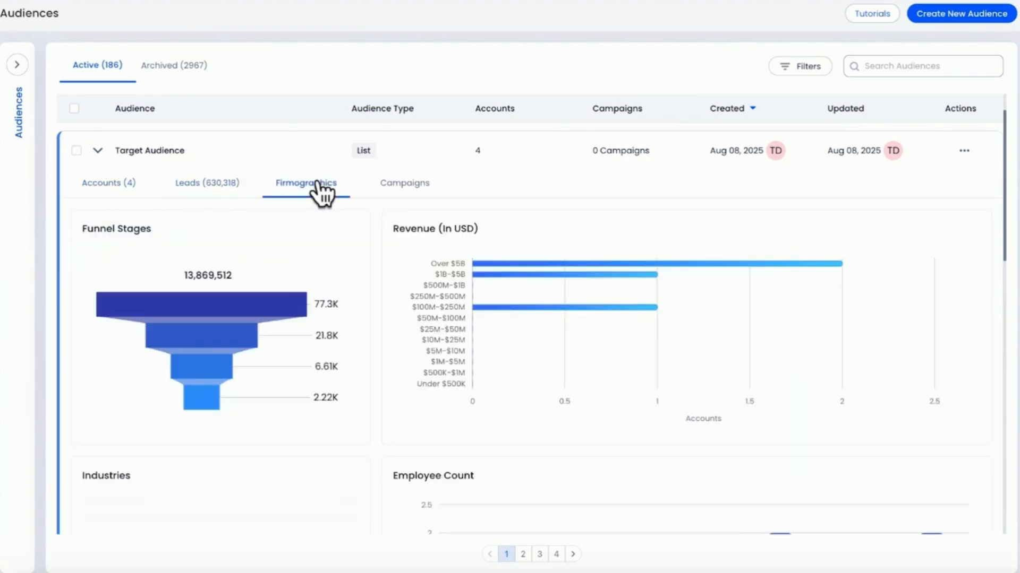
click(425, 192)
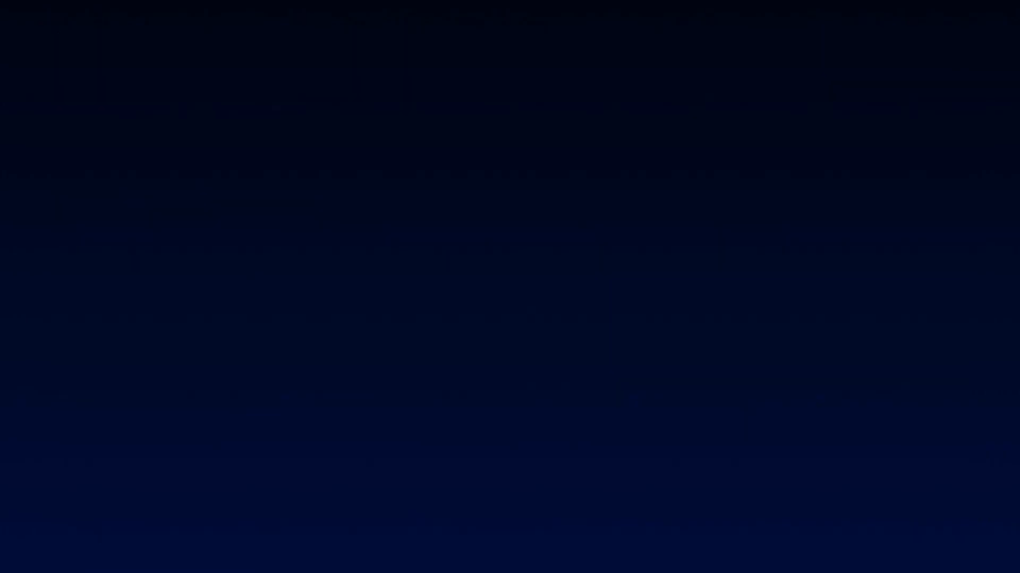